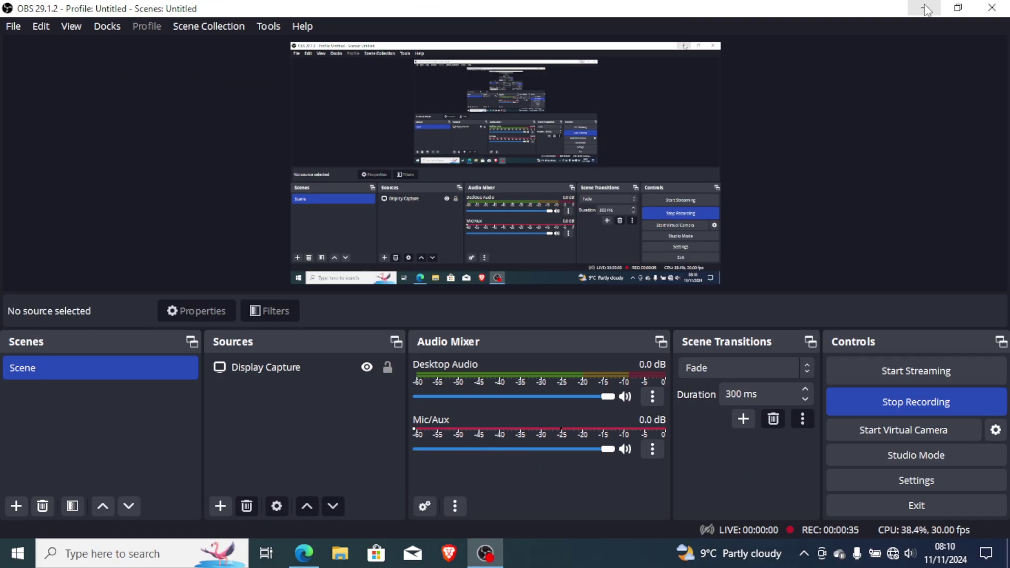
Minimise the OBS Studio window to show the Windows desktop
click(927, 7)
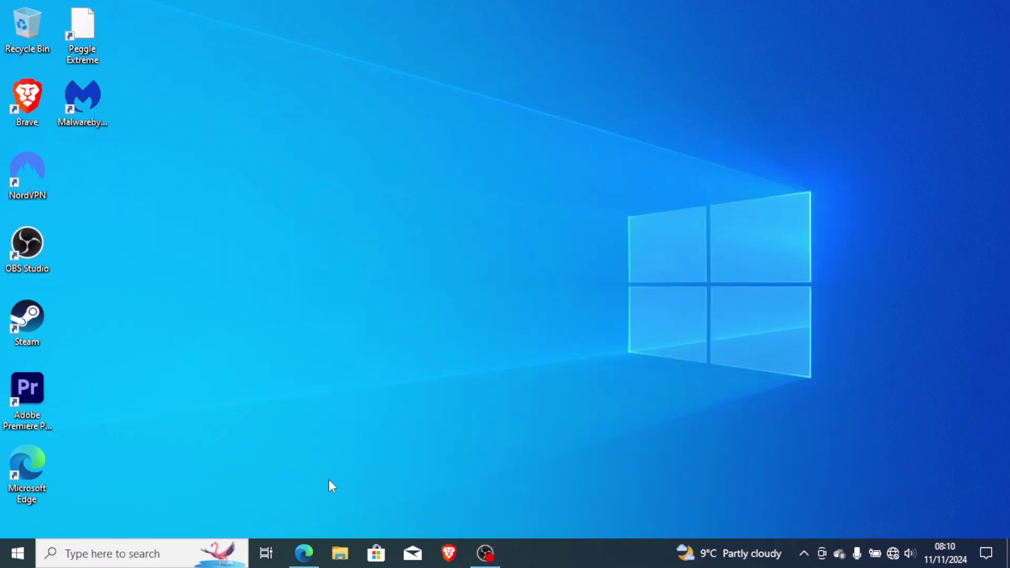
click(304, 553)
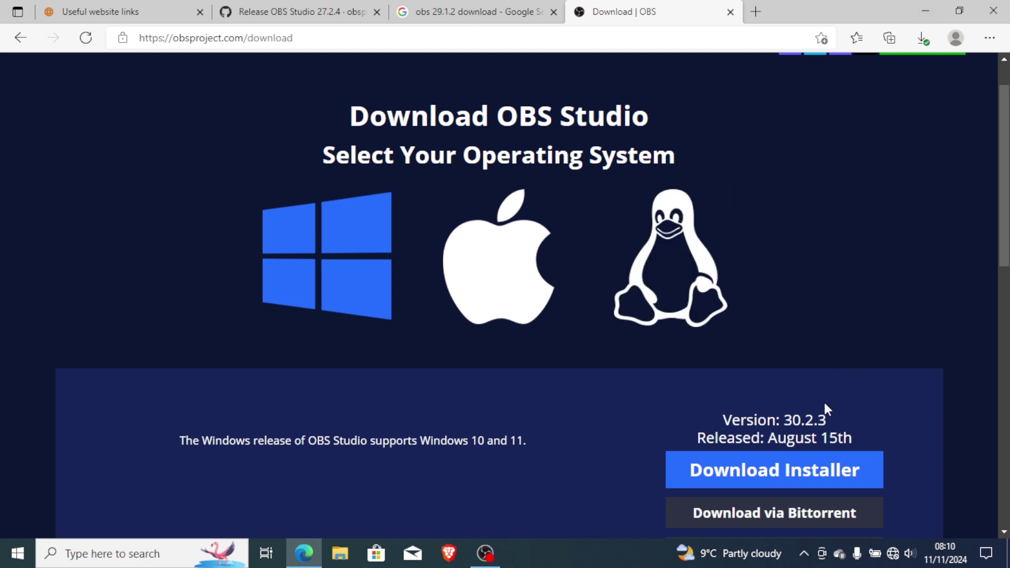
click(919, 5)
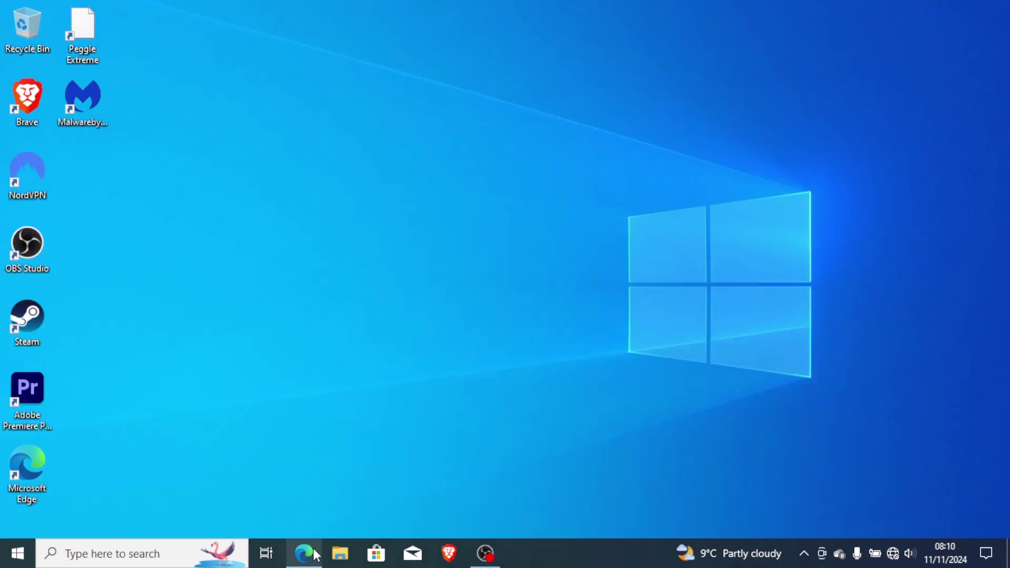
click(486, 555)
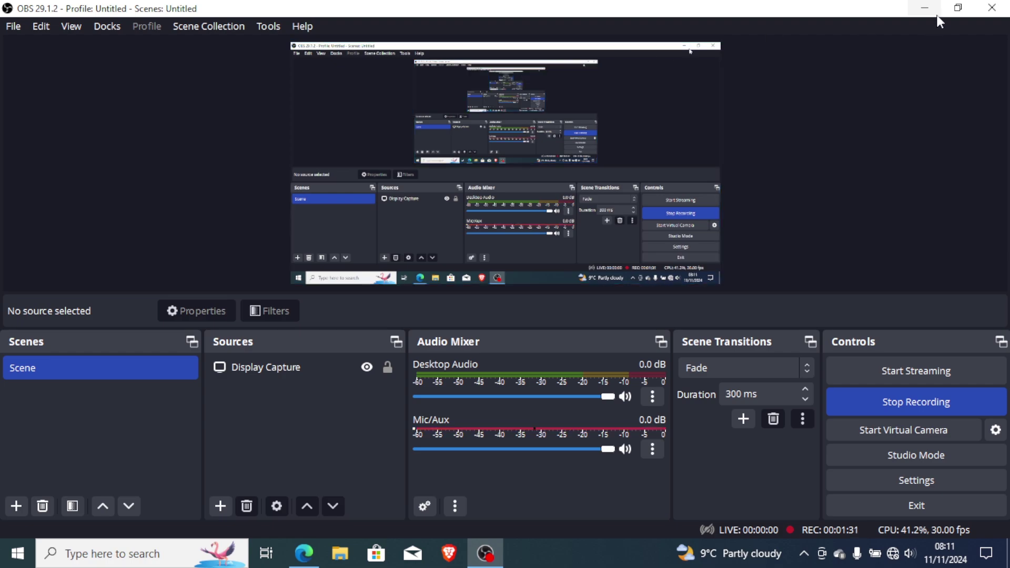
click(925, 8)
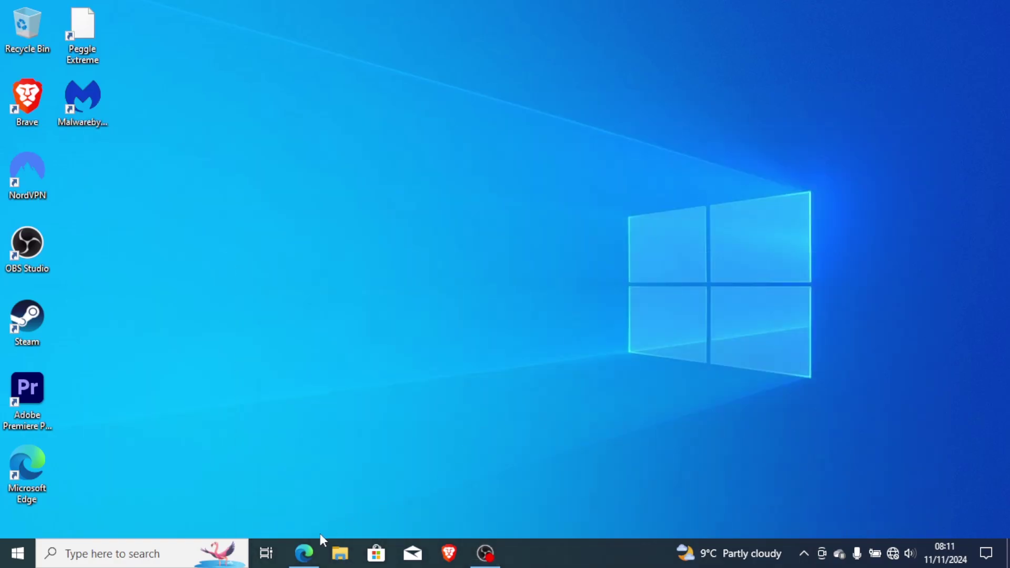
Restore Edge and switch between the Google 'obs 29.1.2 download' results and the Download | OBS tab
click(305, 553)
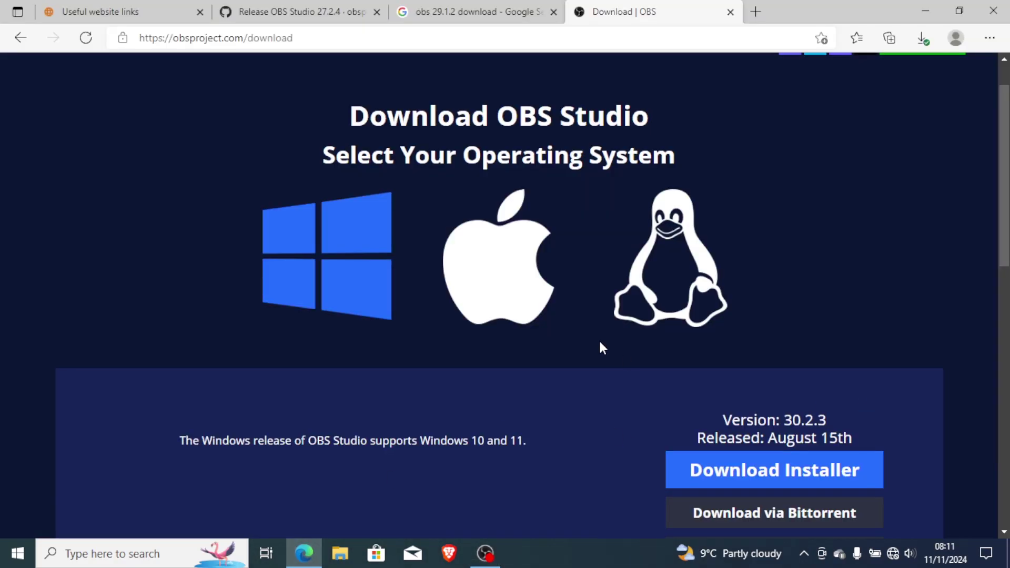
click(514, 17)
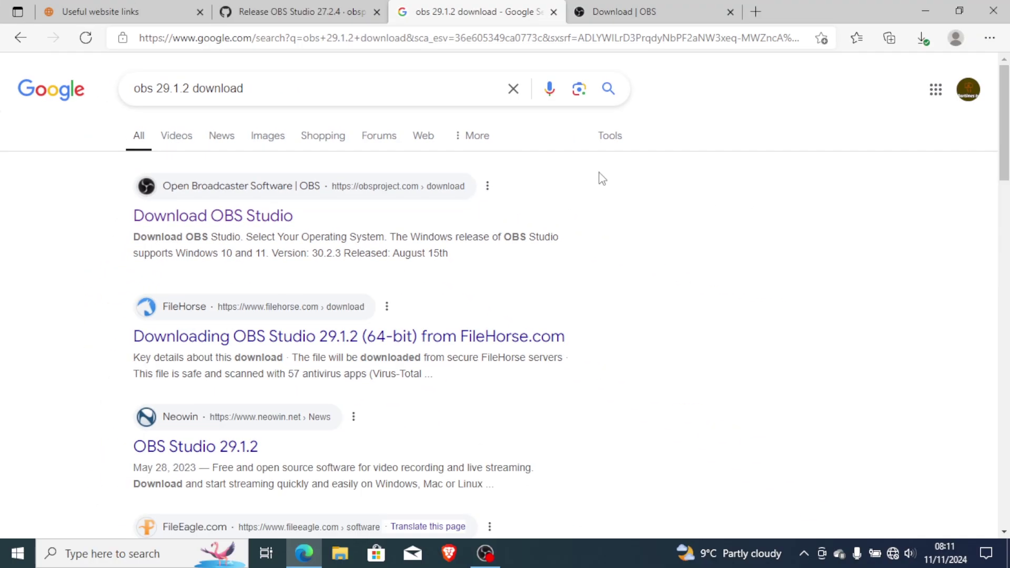
click(647, 11)
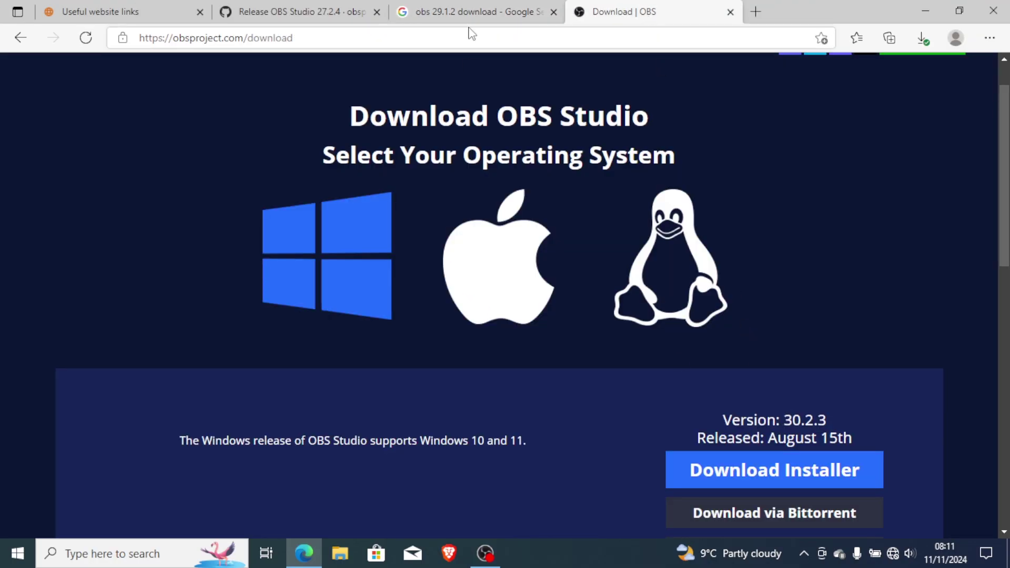
click(456, 16)
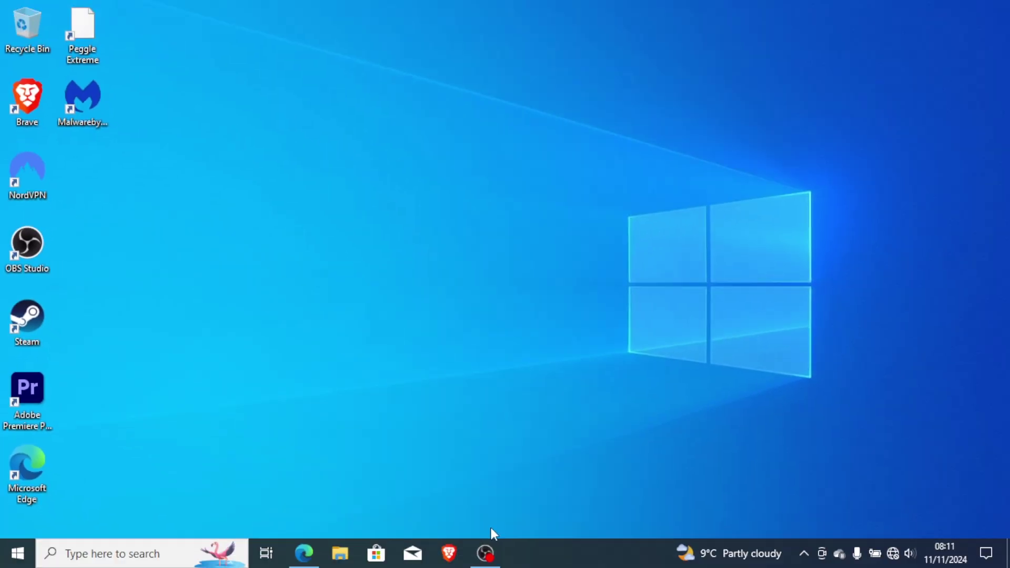
Restore OBS Studio from the taskbar and open its Settings dialog on the General page
click(484, 561)
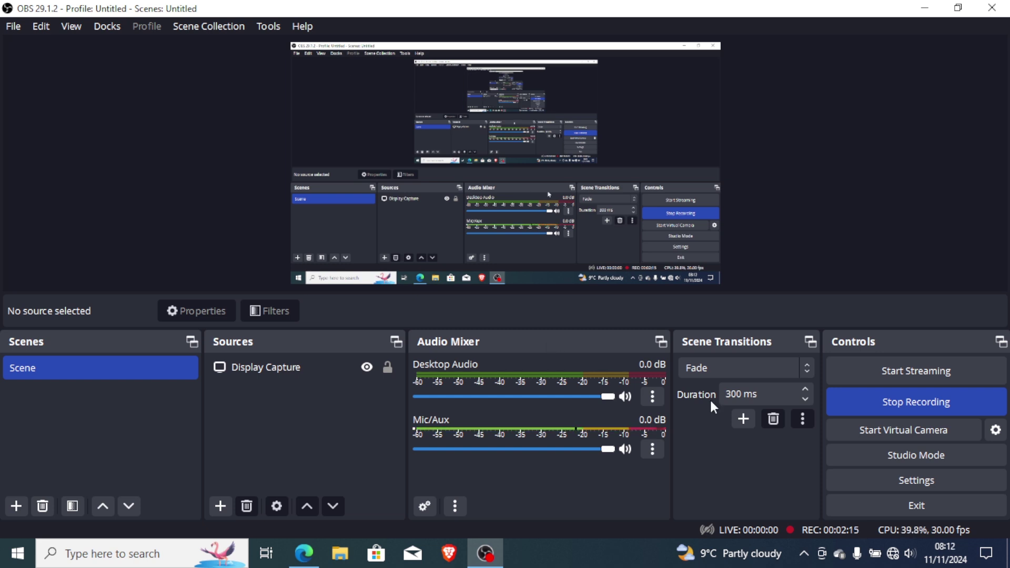
click(866, 484)
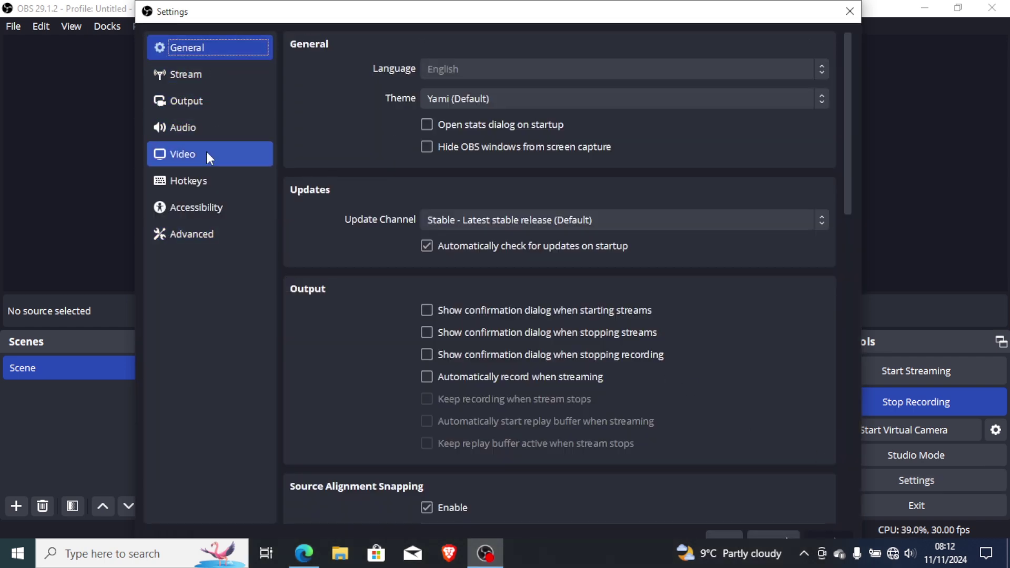
Check the Audio and Output pages, keep Video Bitrate at 2500 Kbps, and close Settings
click(194, 131)
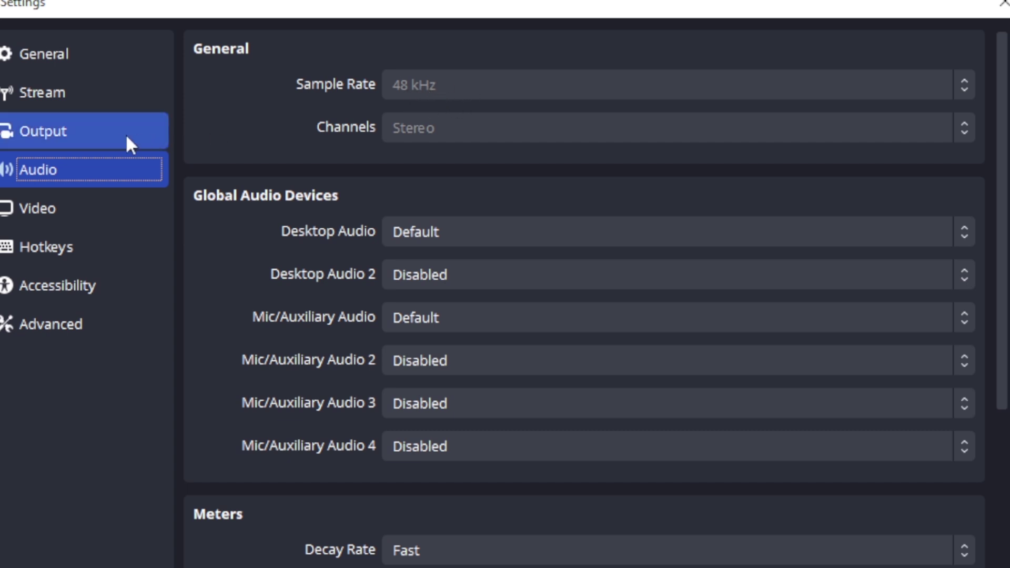
click(104, 133)
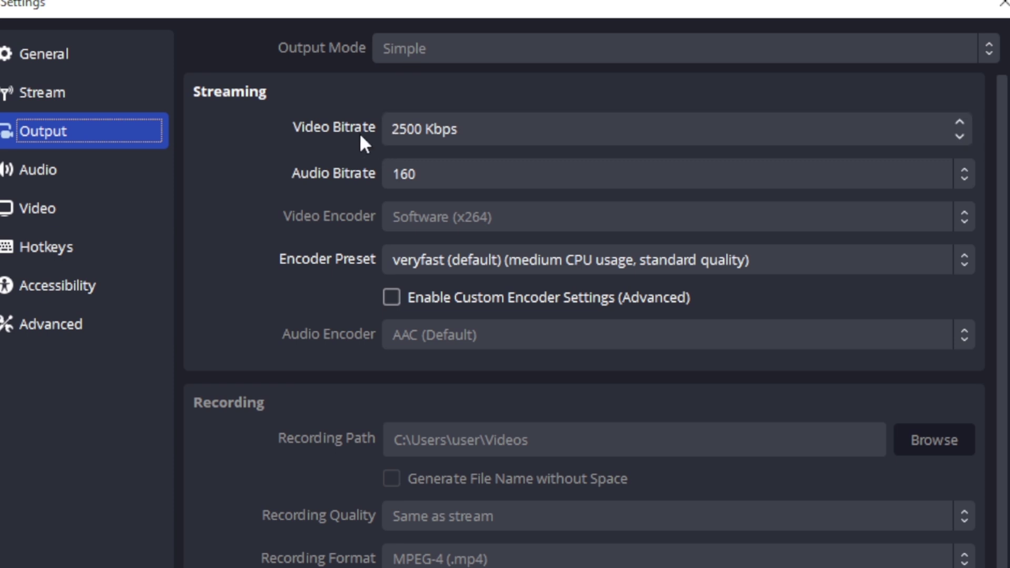
click(397, 136)
key(BackSpace)
text(3)
key(BackSpace)
text(2)
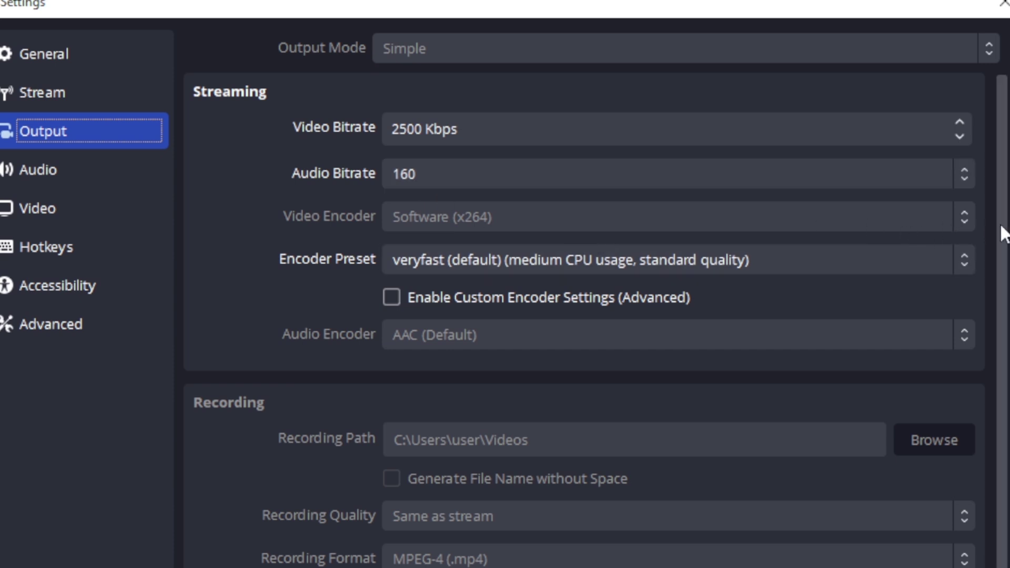
mouse_move(1003, 234)
mouse_down()
mouse_move(986, 354)
mouse_move(993, 224)
mouse_up()
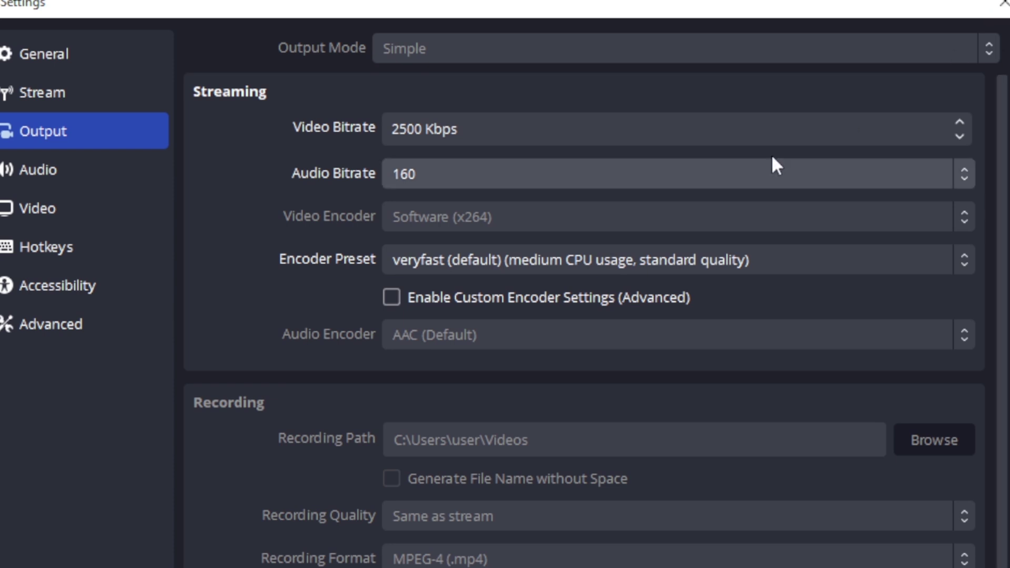
click(1000, 6)
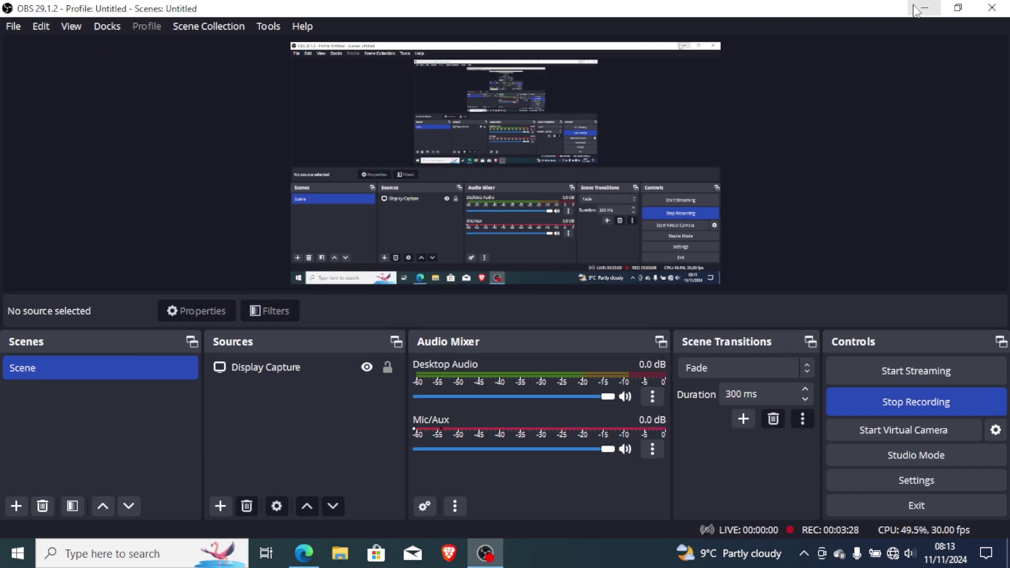
Minimise OBS, bring Edge forward and scroll through the Download | OBS page
click(916, 10)
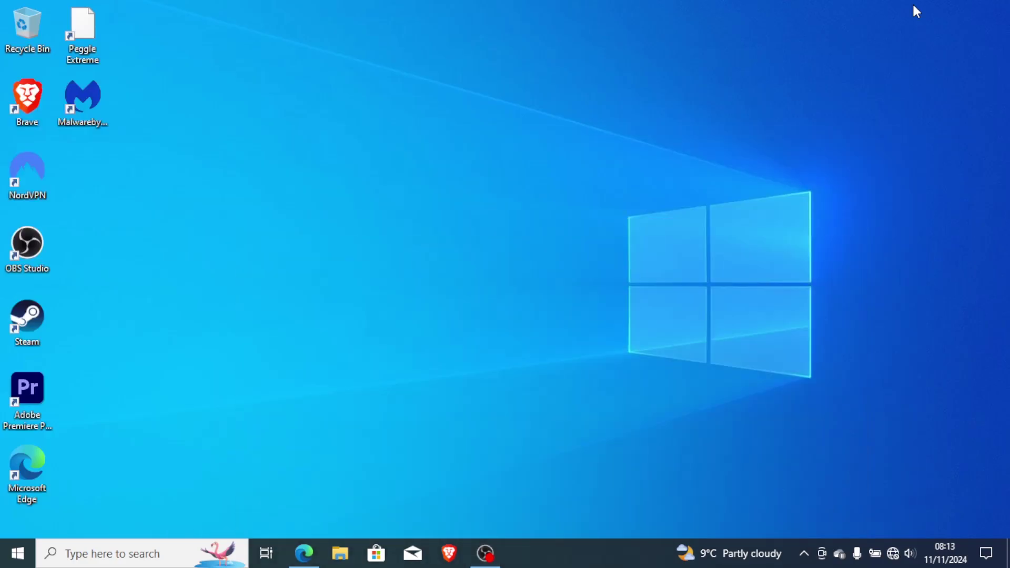
click(302, 557)
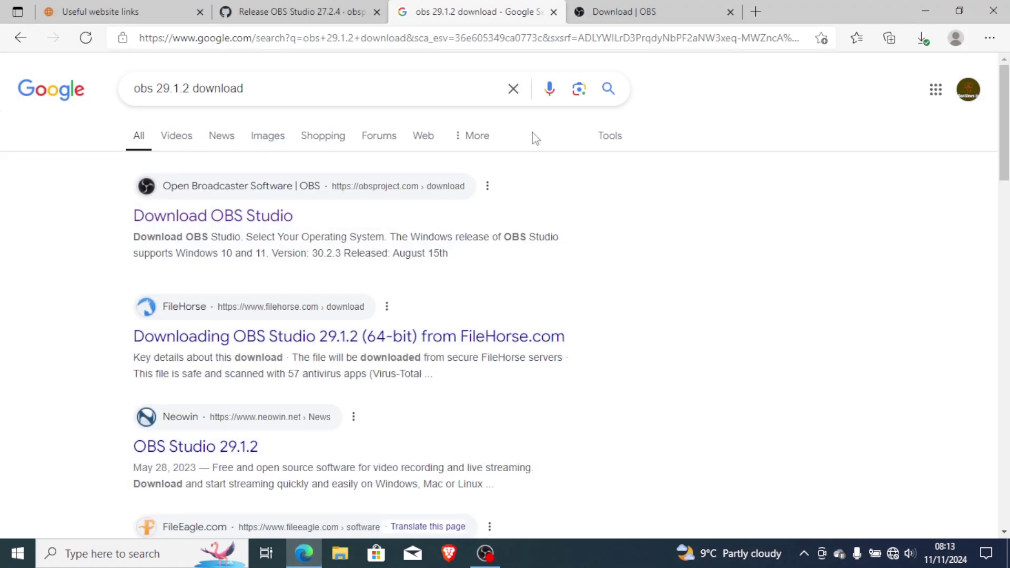
click(633, 11)
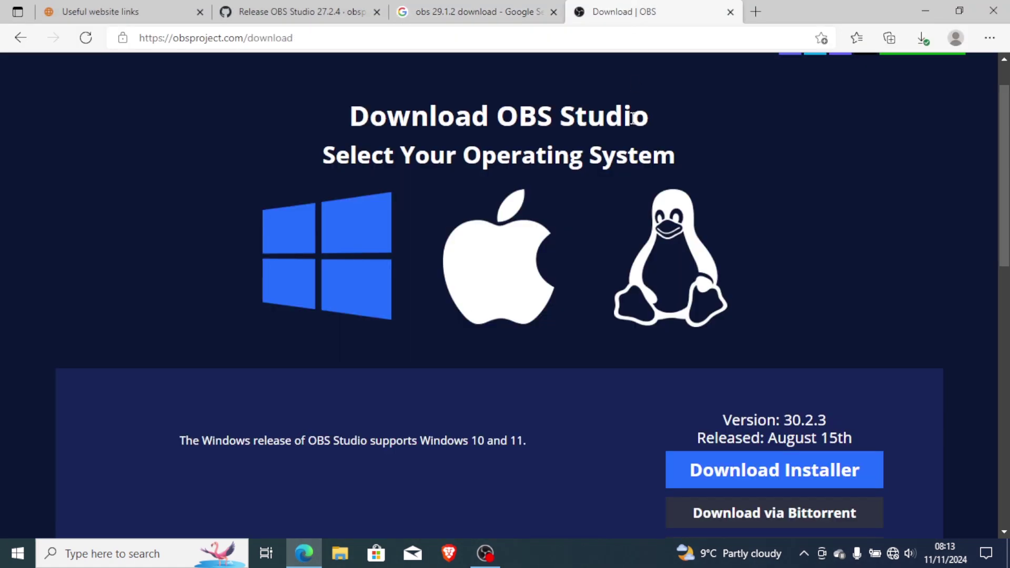
scroll(633, 118, down, 2)
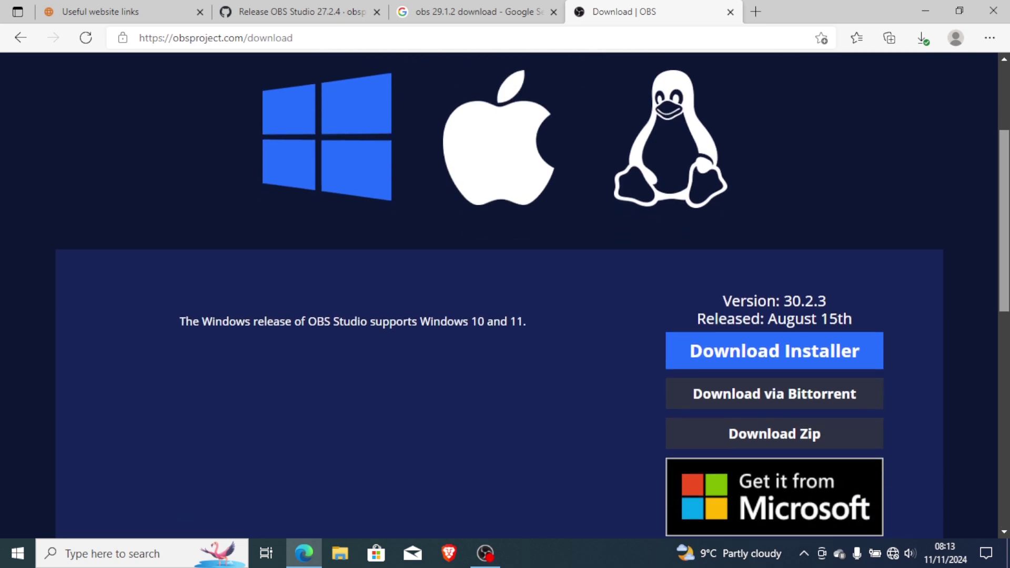
scroll(500, 294, up, 2)
scroll(500, 294, down, 1)
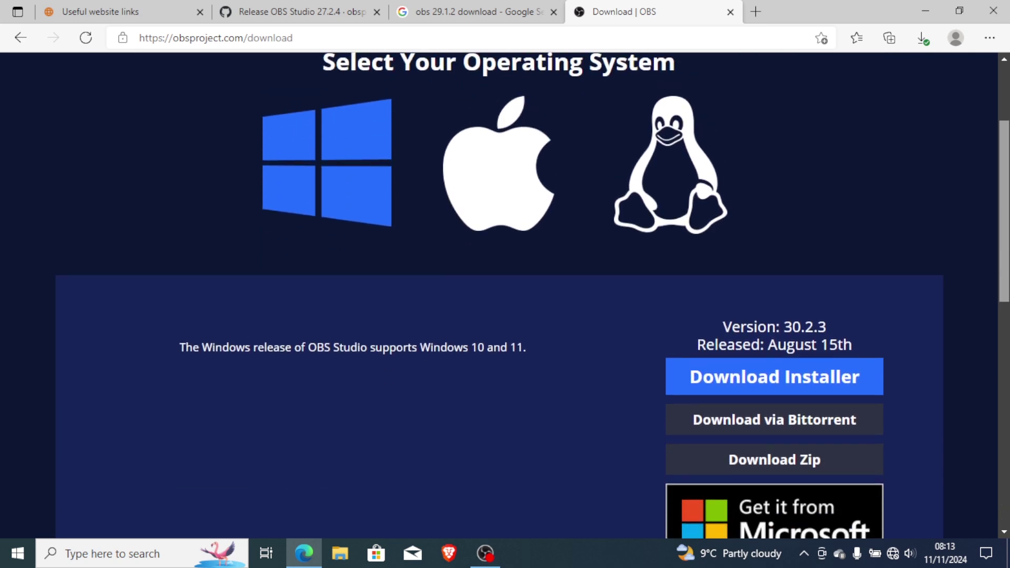
Read through the GitHub OBS Studio 27.2.4 release notes, then return to the Google results
click(437, 11)
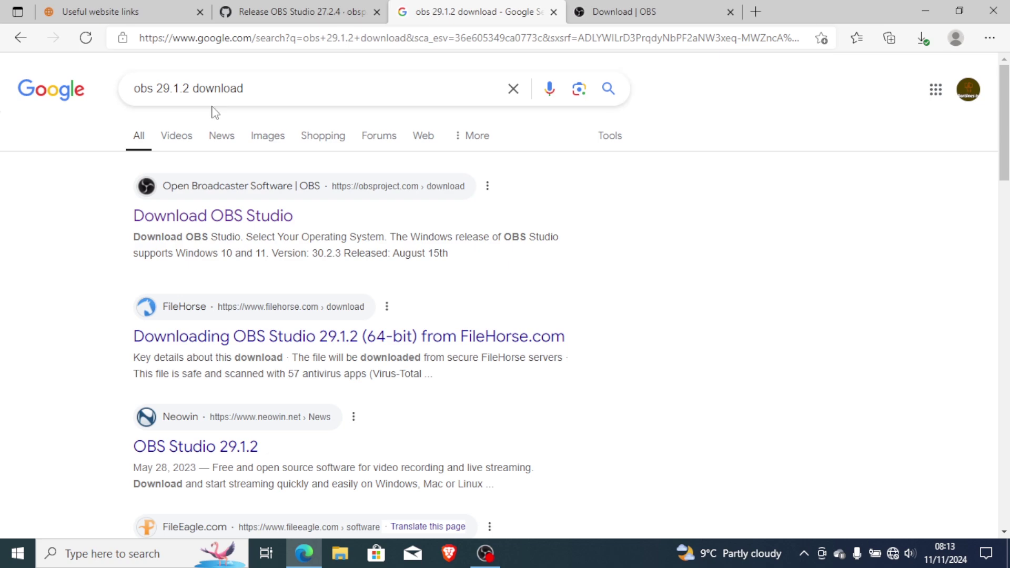
click(287, 11)
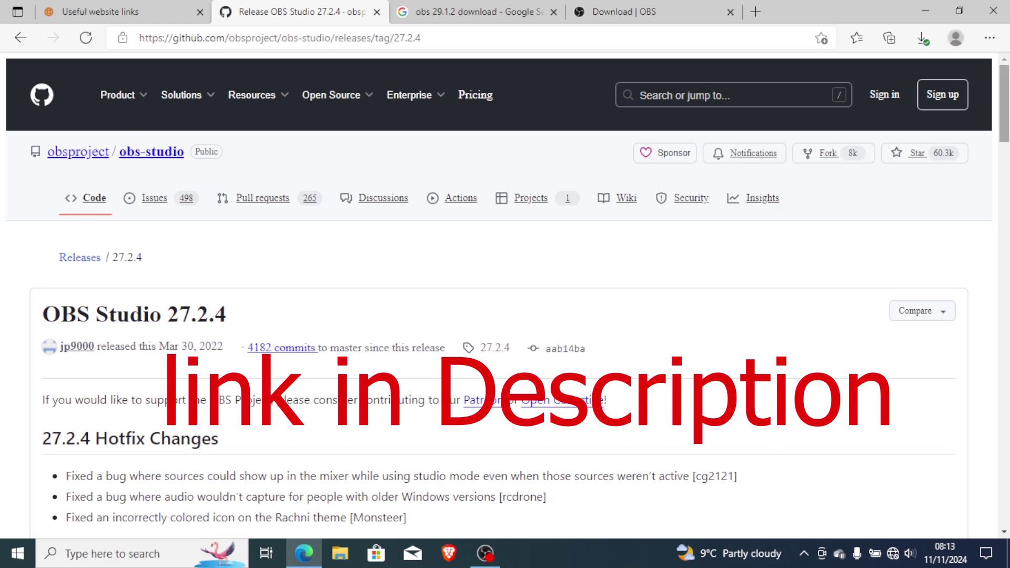
scroll(500, 316, down, 2)
scroll(500, 294, down, 20)
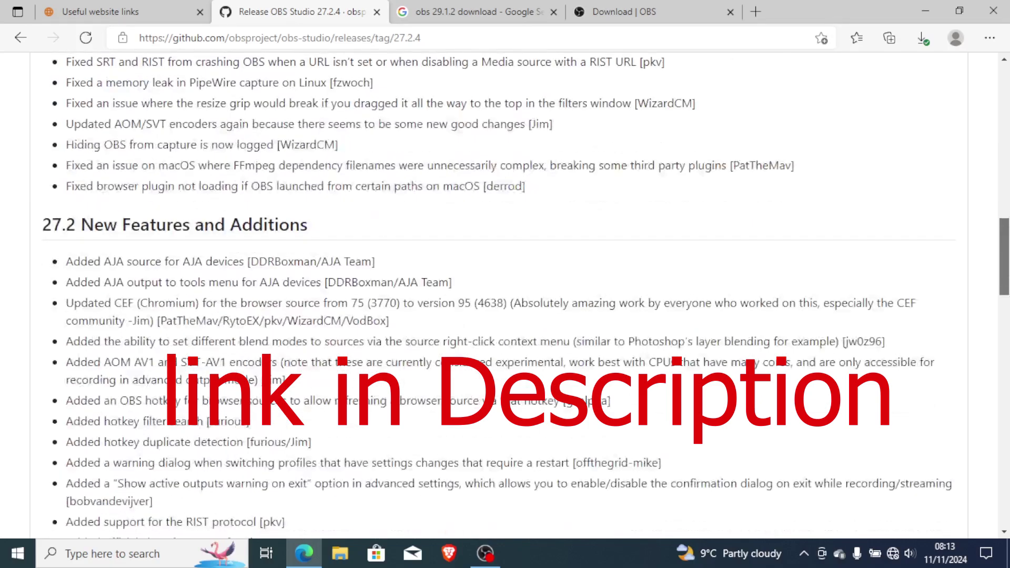
scroll(500, 295, down, 20)
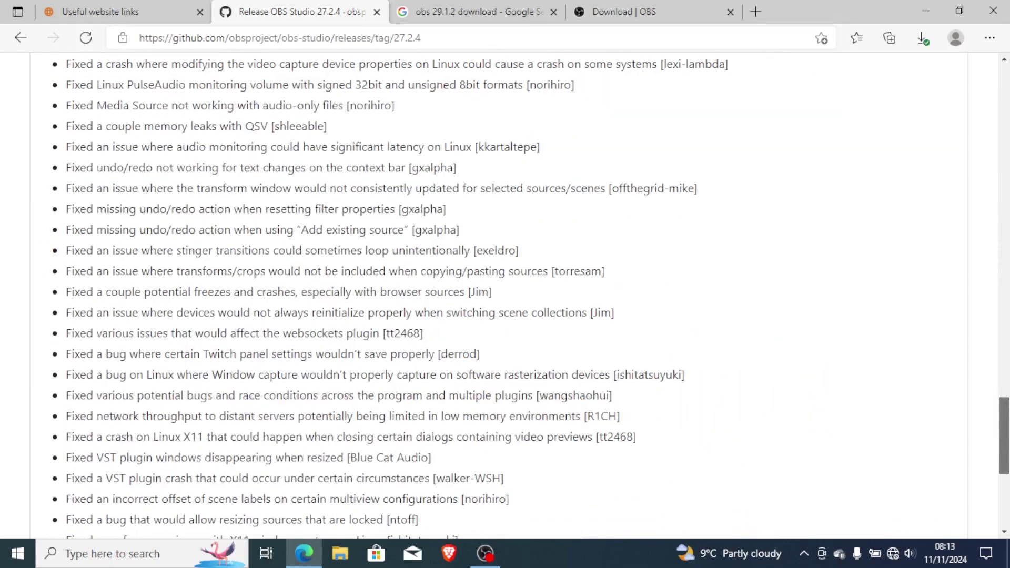
scroll(1008, 180, up, 20)
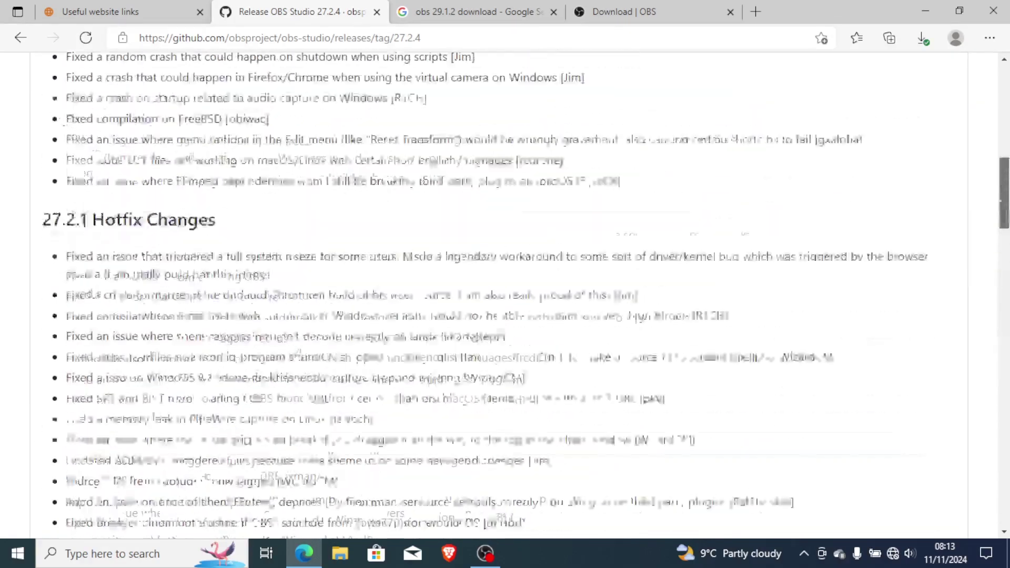
scroll(1008, 180, up, 5)
click(503, 13)
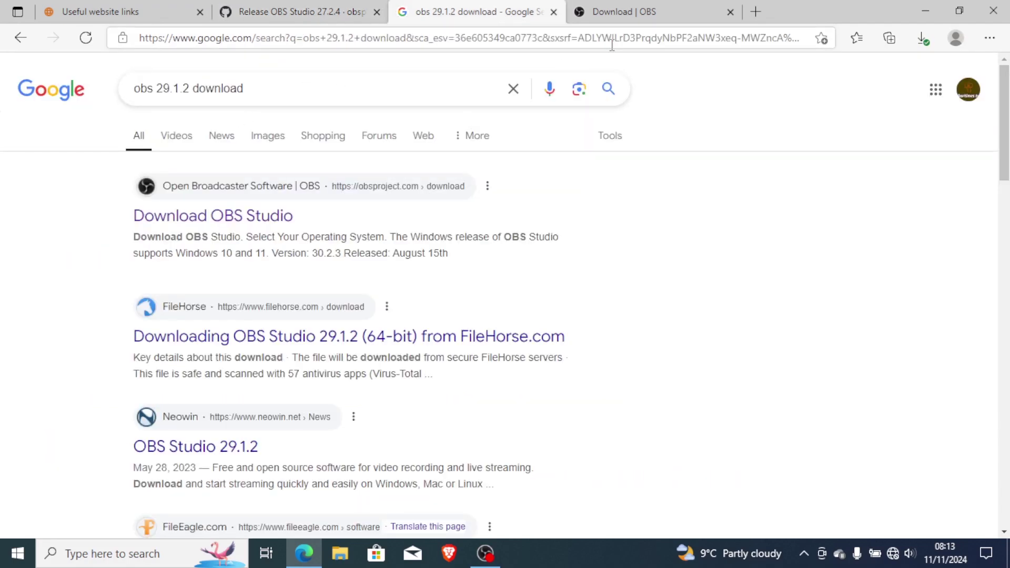
Minimise Edge, restore OBS Studio and reopen Settings on the General page
click(927, 11)
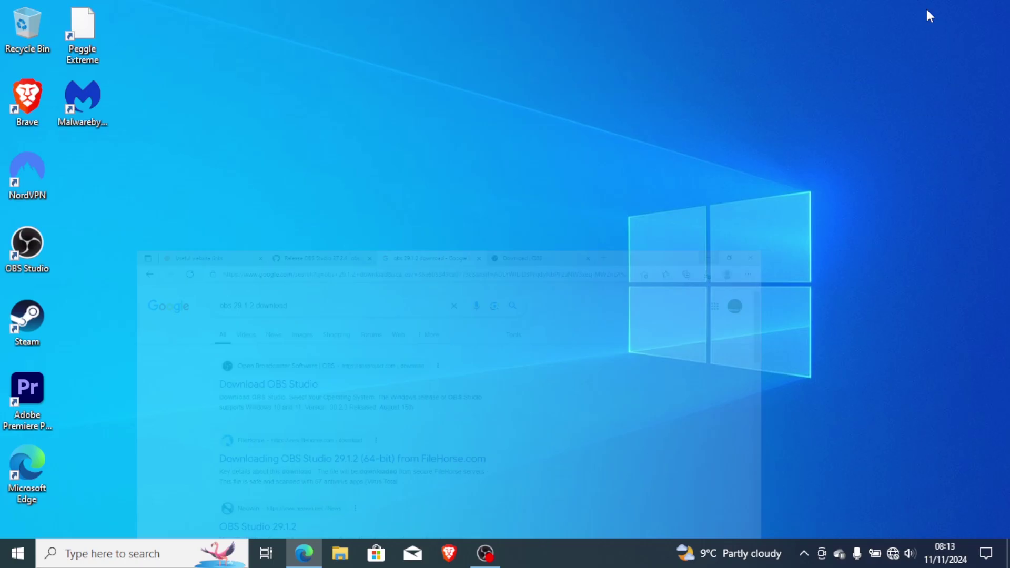
click(496, 552)
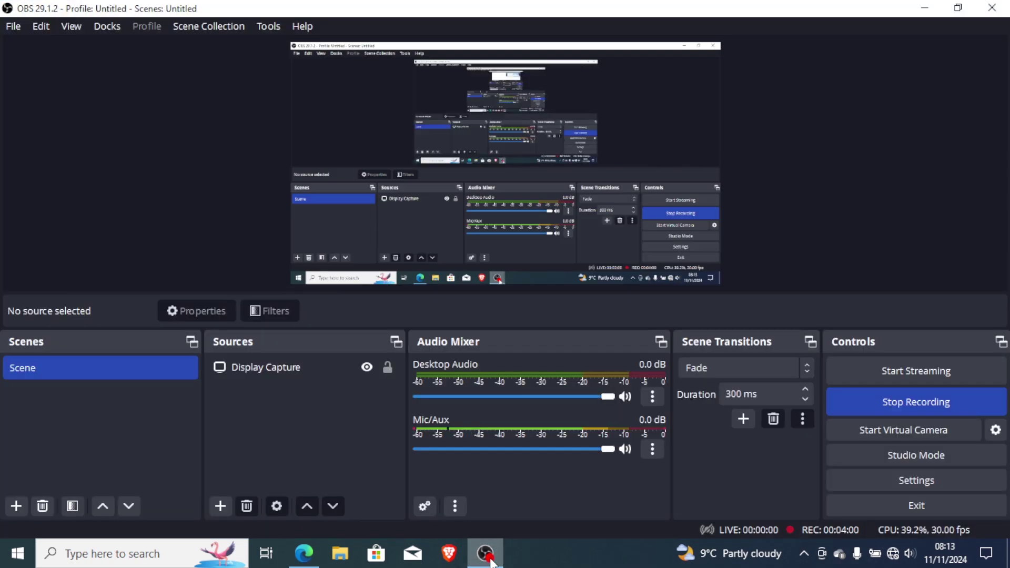
click(908, 485)
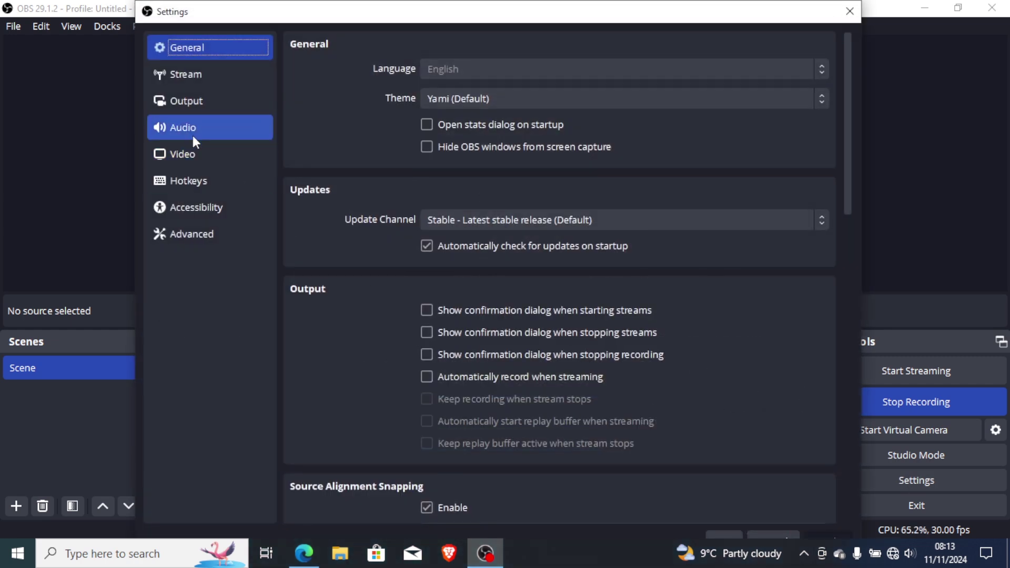
Look through the Audio, Output, General and Video pages (1920x1080, 30 FPS), then close Settings
click(193, 132)
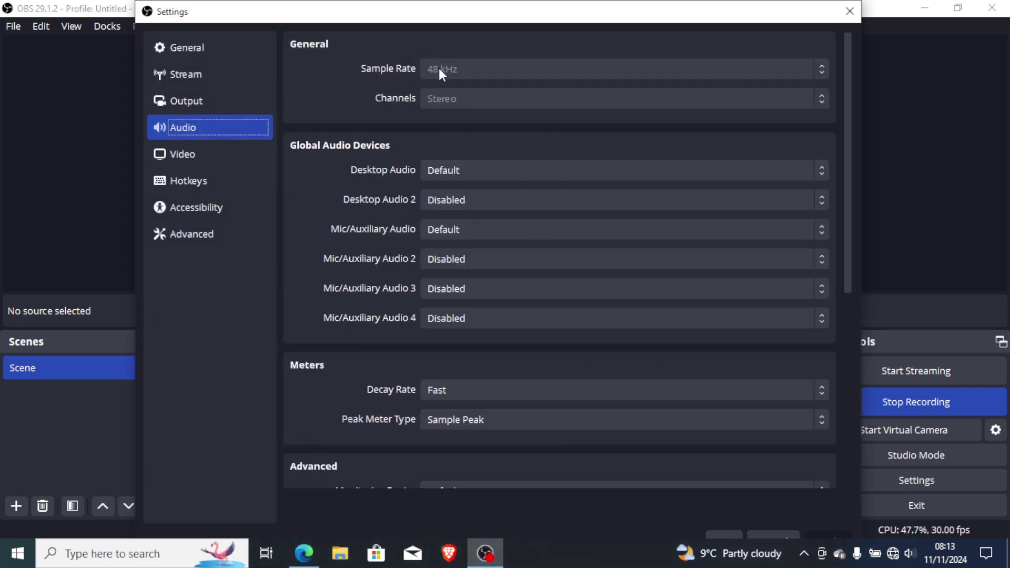
click(211, 100)
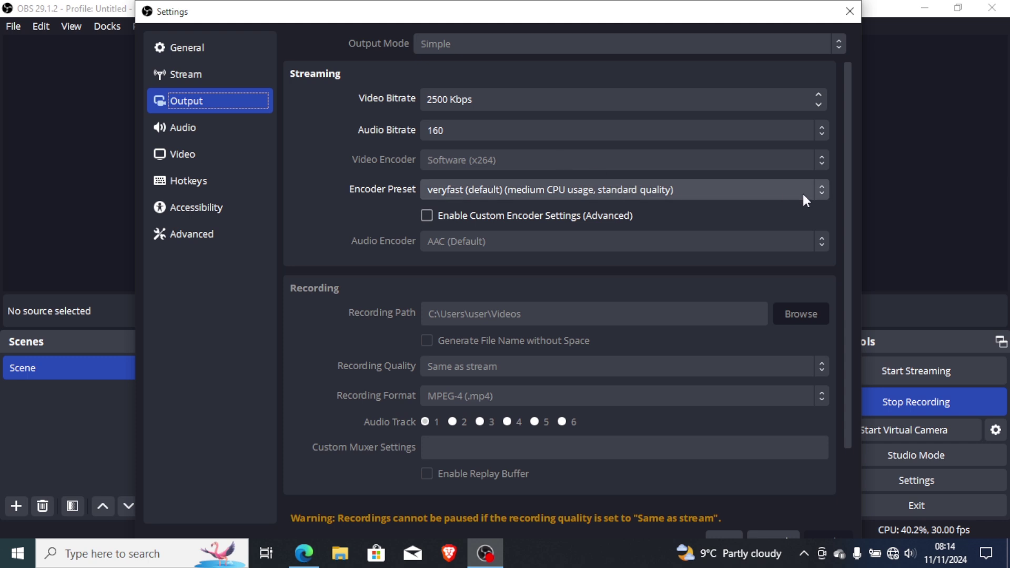
drag(843, 195, 847, 157)
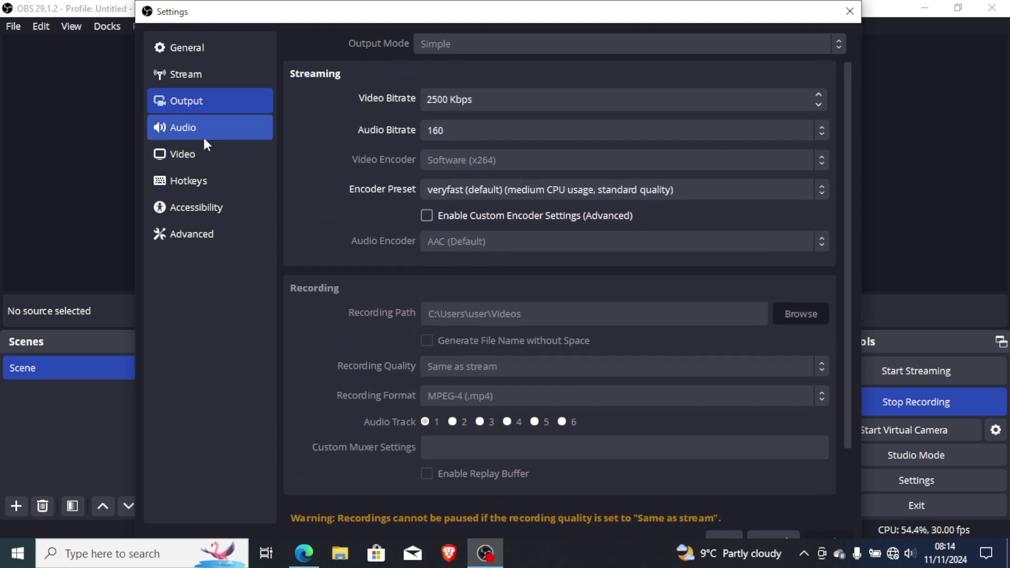
click(204, 53)
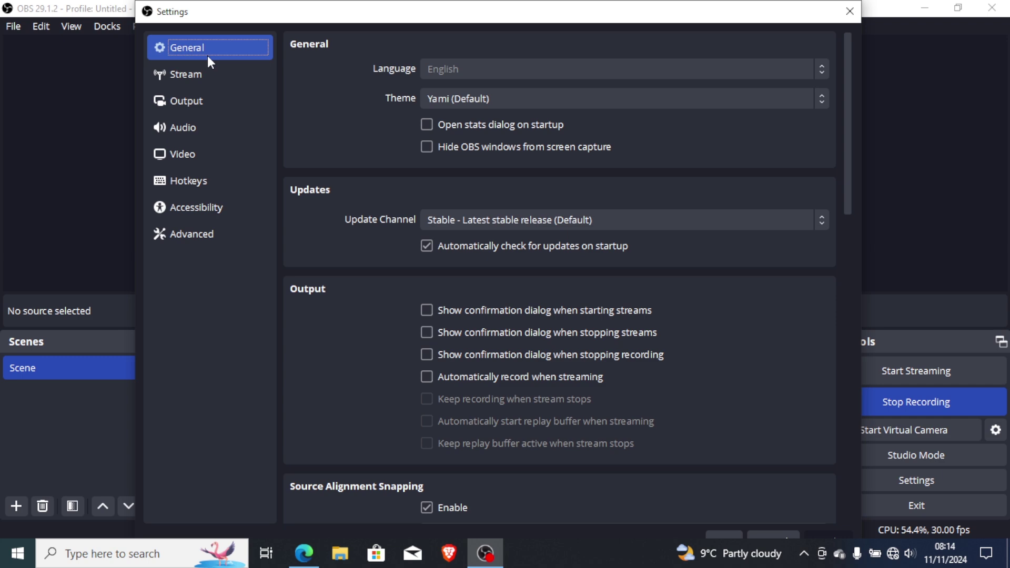
drag(848, 156, 781, 135)
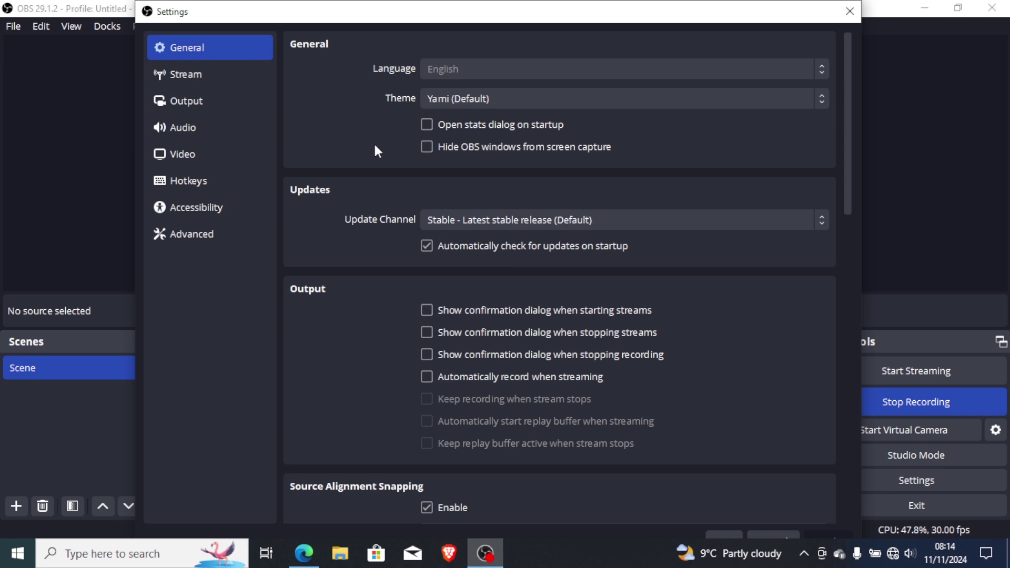
click(194, 162)
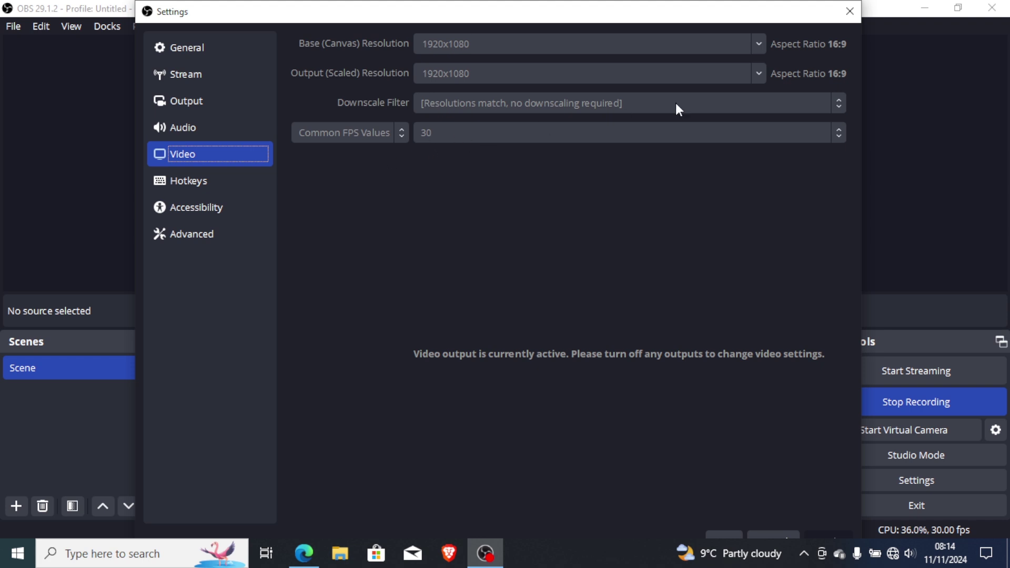
click(844, 15)
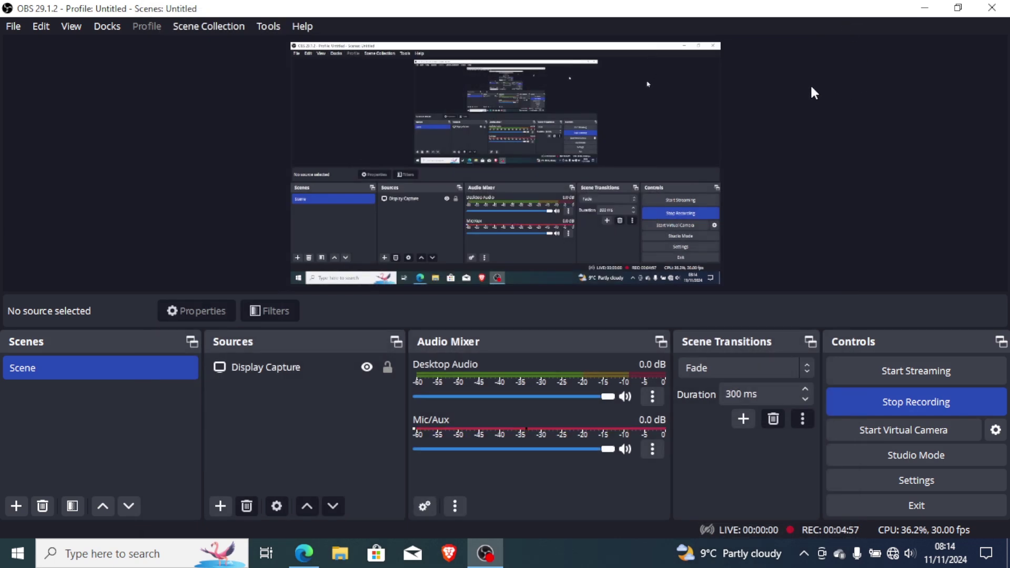